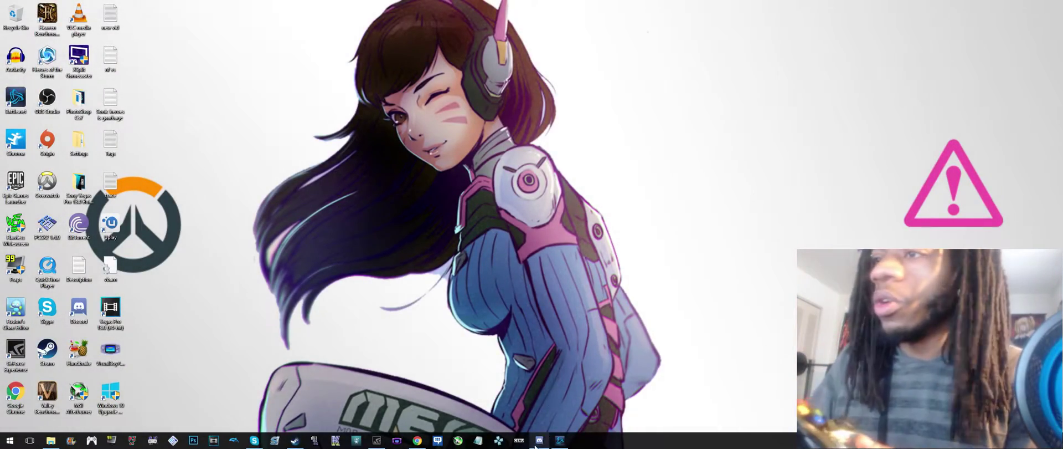
# - Launch Cemu and open the input settings, arranging the emulator window and the settings dialog near the middle of the screen
pyautogui.click(519, 440)
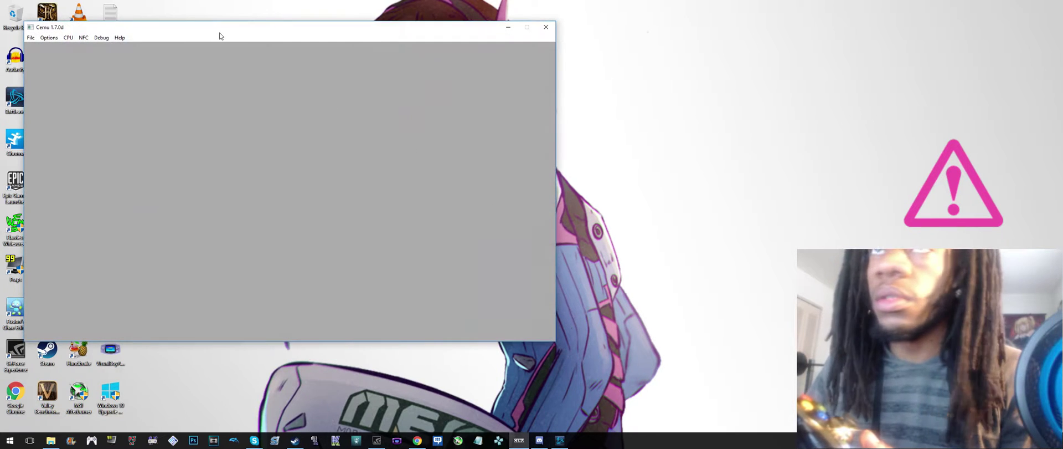
pyautogui.moveTo(218, 28); pyautogui.dragTo(496, 94)
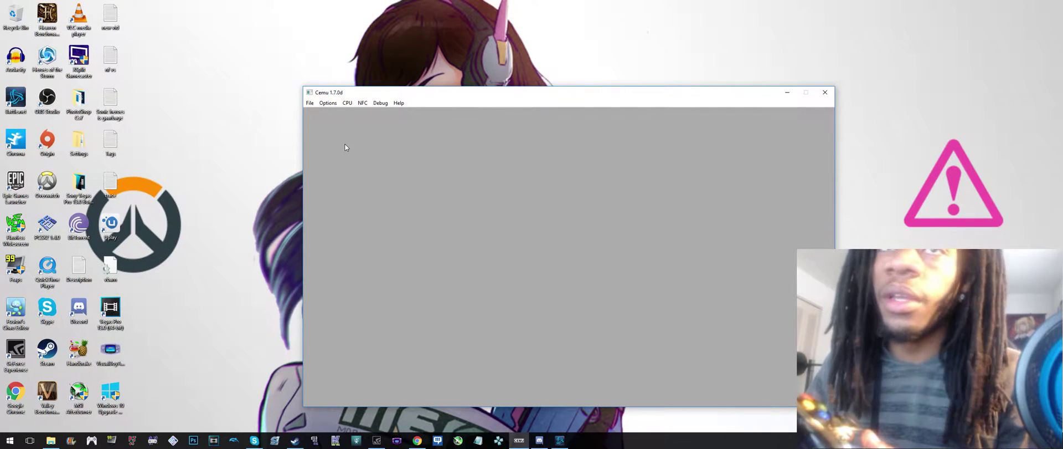
pyautogui.click(328, 103)
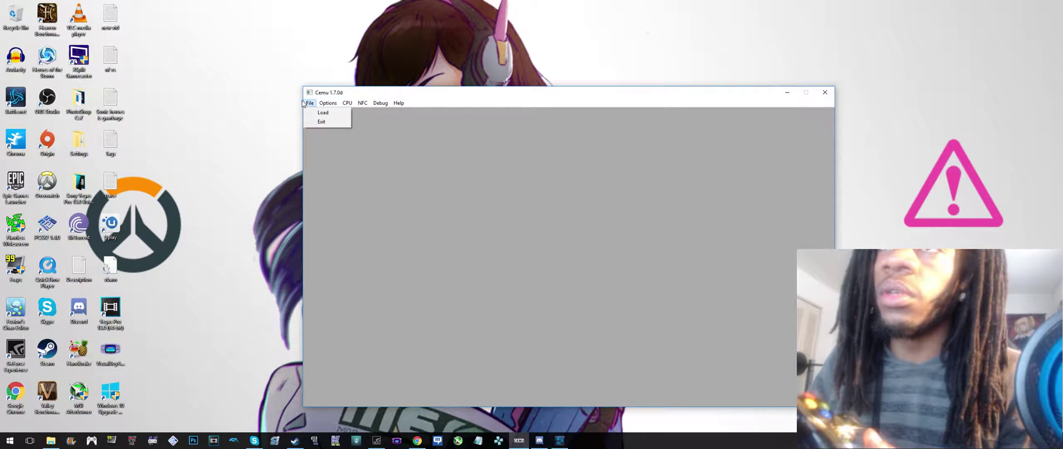
pyautogui.click(328, 103)
pyautogui.click(328, 103)
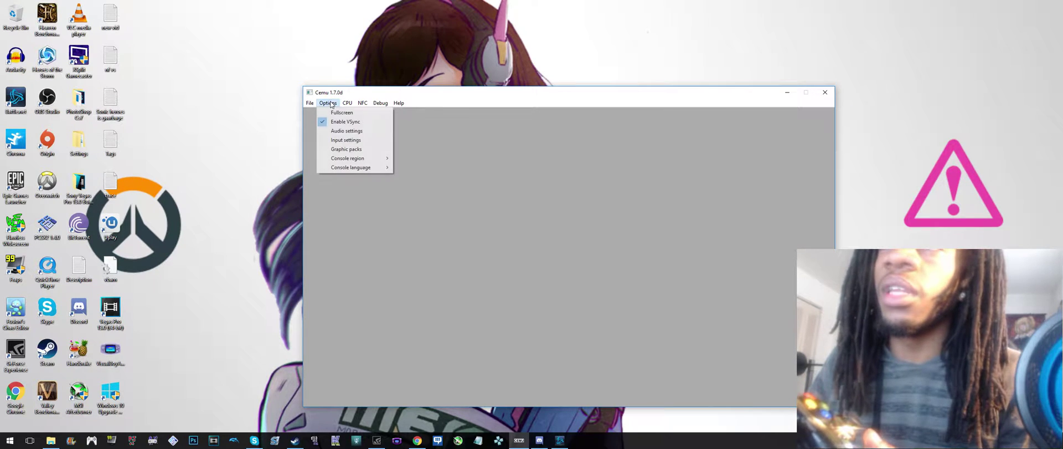
pyautogui.click(351, 141)
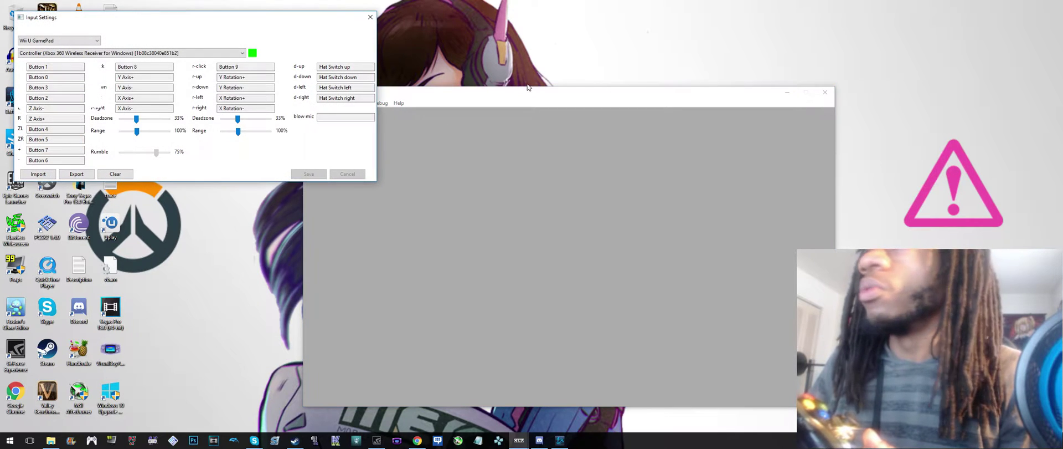
pyautogui.moveTo(303, 11); pyautogui.dragTo(648, 158)
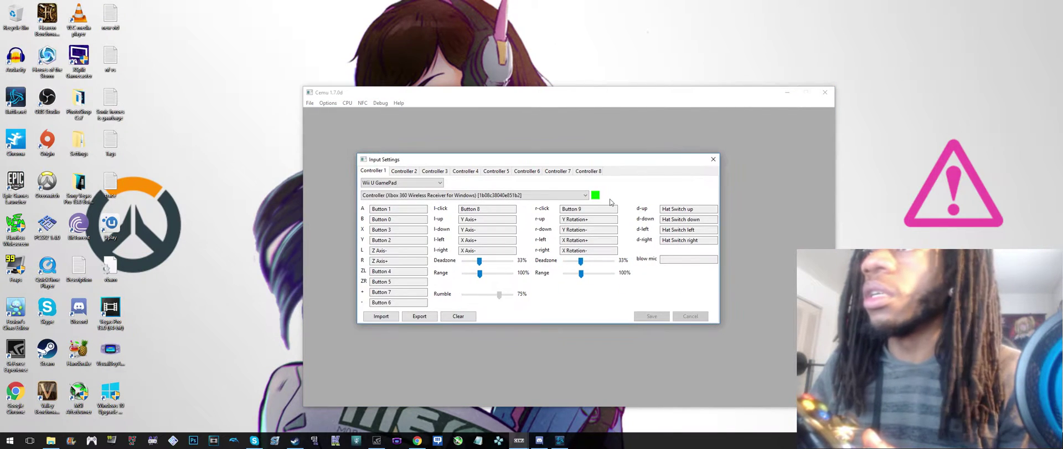
# - Set Controller 1 to emulate a Wii U GamePad, trying Keyboard and returning to Controller (Xbox 360 Wireless Receiver for Windows) as its device
pyautogui.click(442, 183)
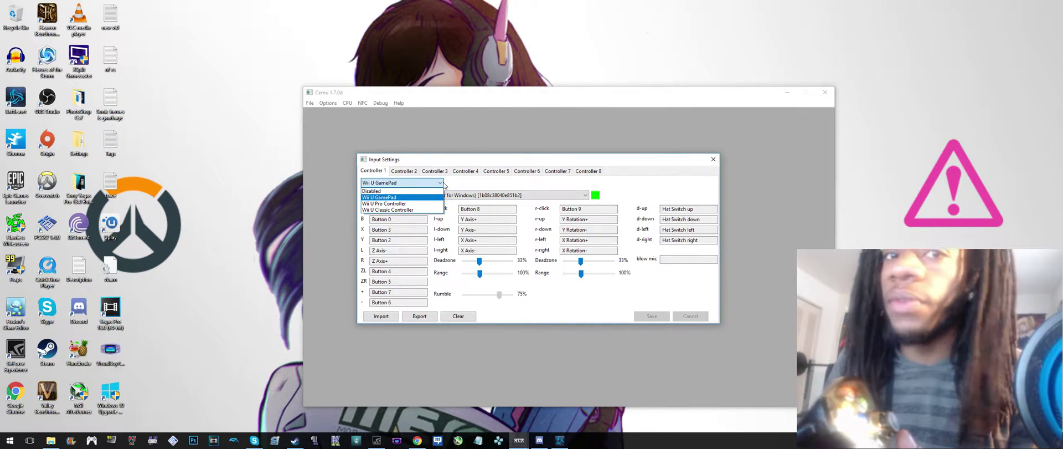
pyautogui.click(406, 198)
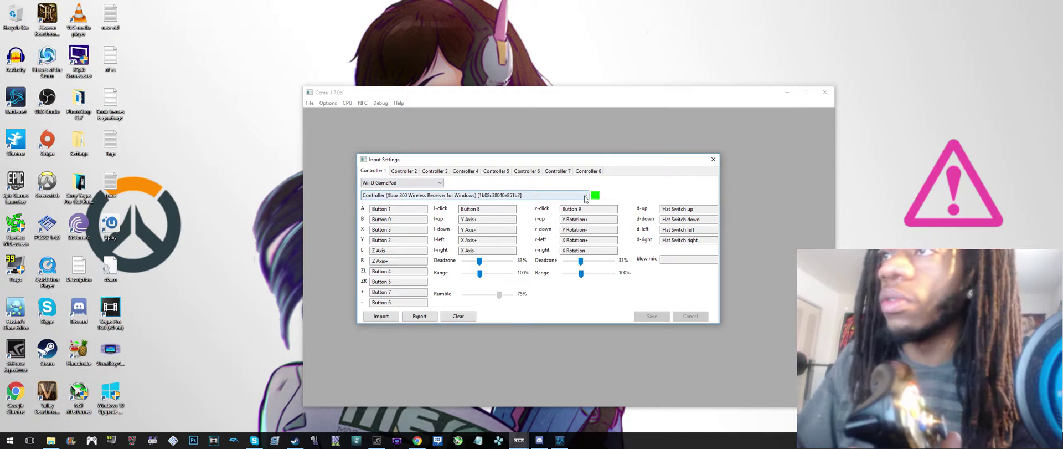
pyautogui.click(583, 200)
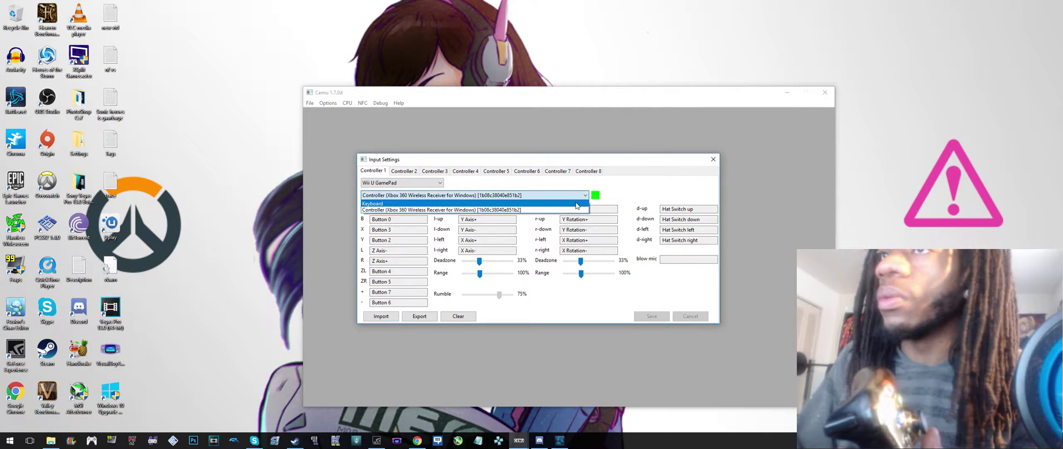
pyautogui.click(578, 203)
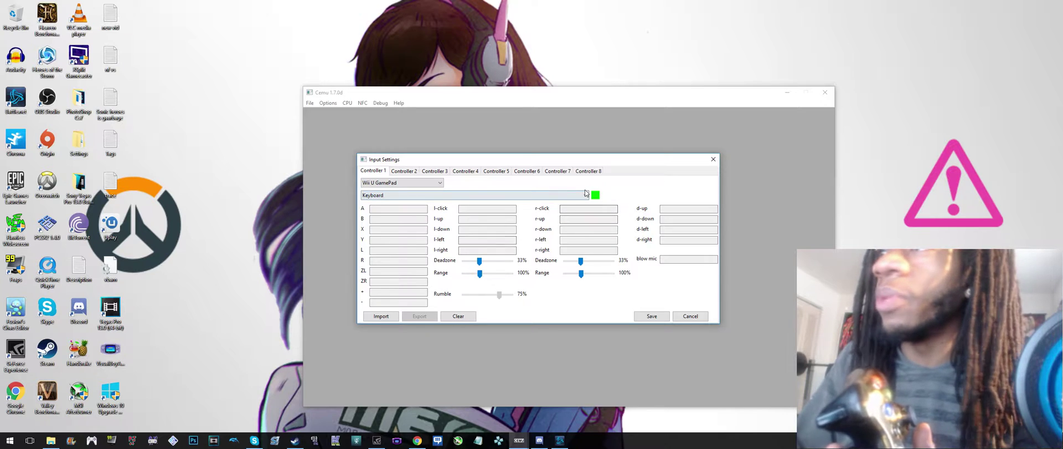
pyautogui.click(586, 196)
pyautogui.click(586, 196)
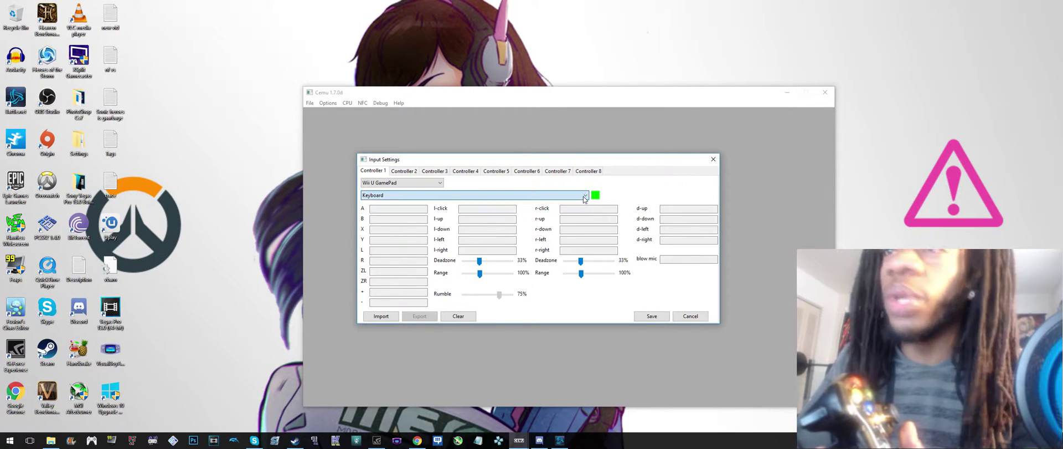
pyautogui.click(586, 196)
pyautogui.click(573, 211)
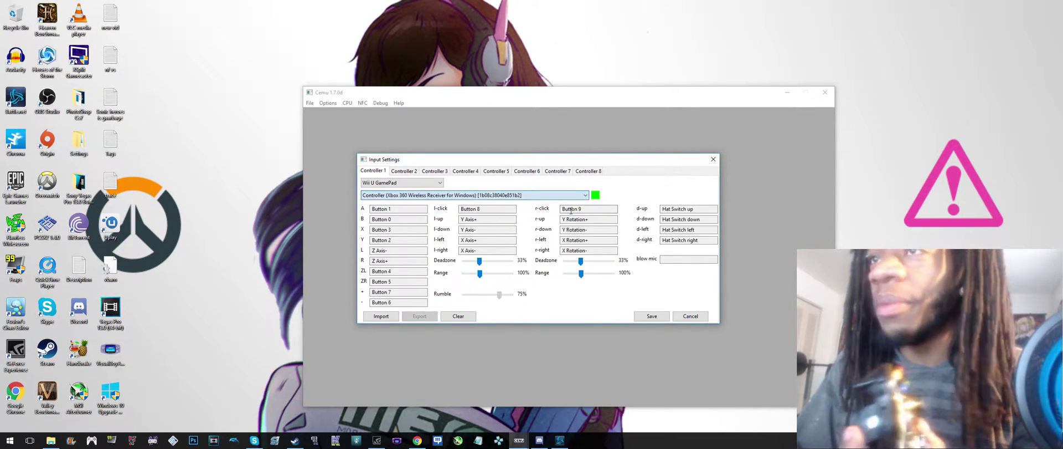
# - Assign Button 1 to A, Z Axis- to L and Z Axis+ to R on Controller 1
pyautogui.click(419, 208)
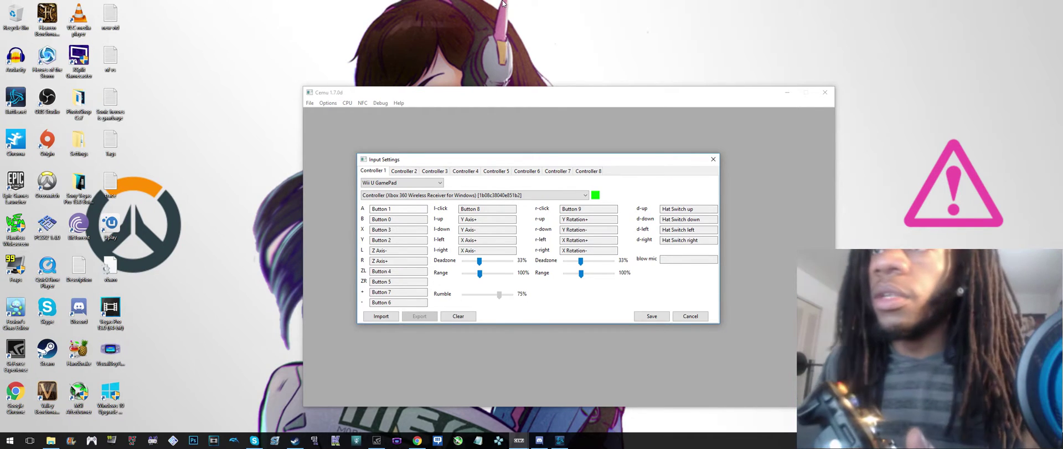
pyautogui.click(408, 209)
pyautogui.click(417, 250)
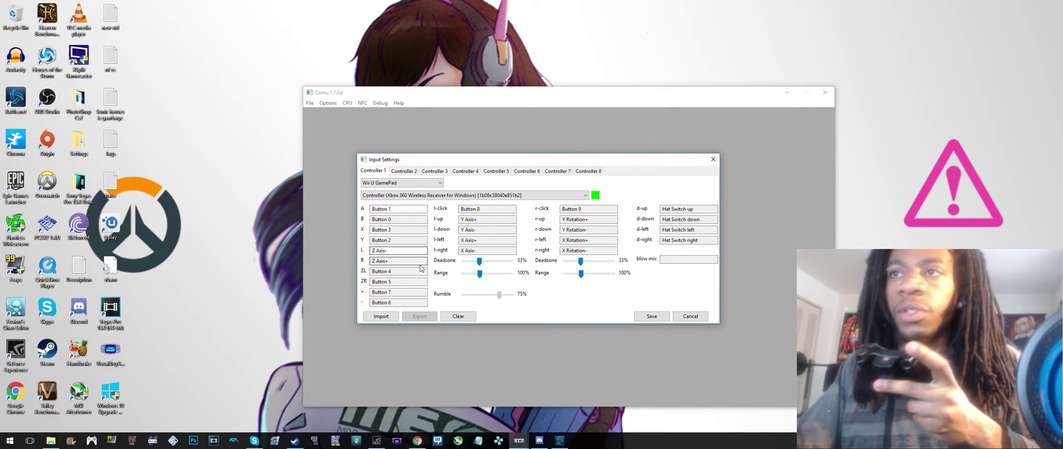
pyautogui.click(420, 259)
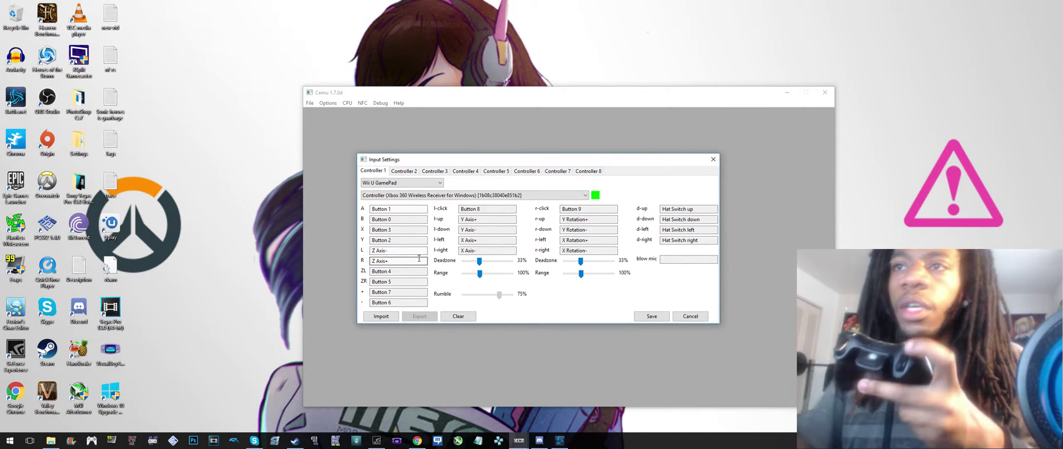
# - Map ZL to Button 4, ZR to Button 5, + to Button 7 and l-click to Button 8, then save and close the input settings
pyautogui.click(415, 271)
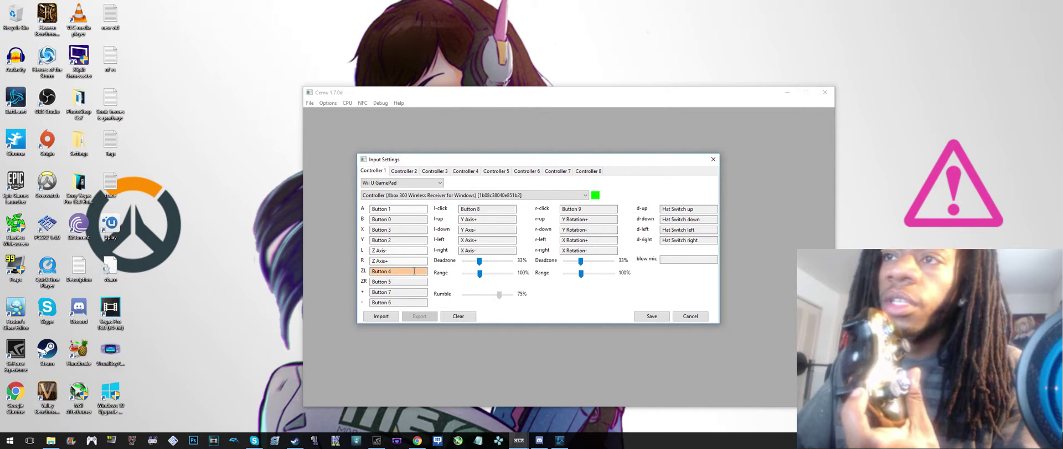
pyautogui.click(408, 281)
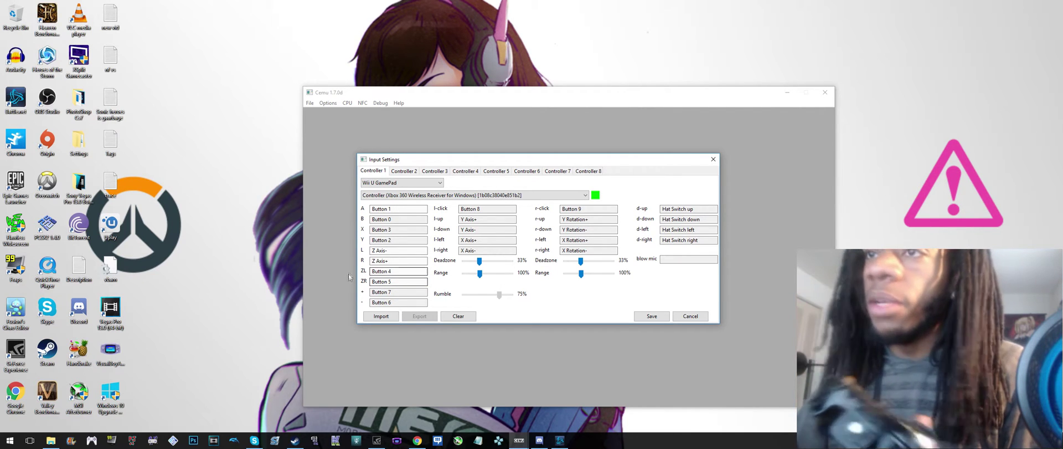
pyautogui.click(396, 291)
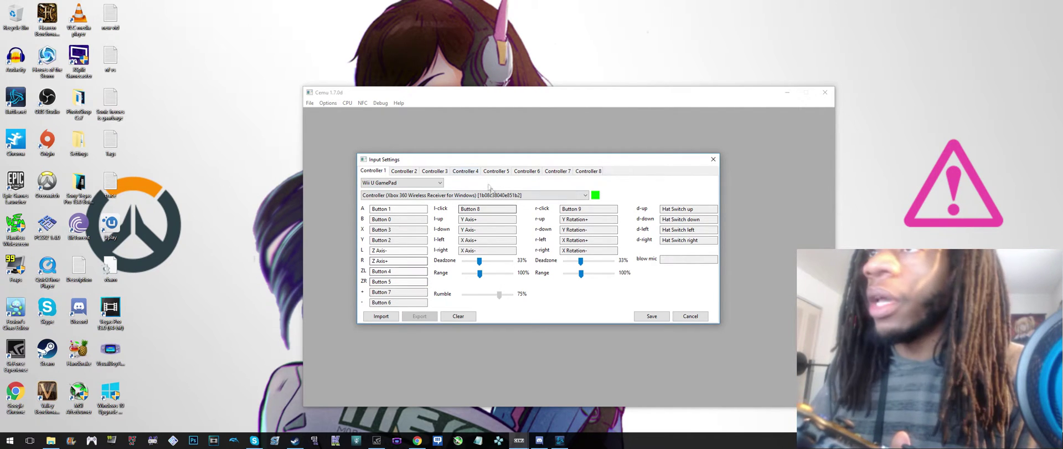
pyautogui.click(507, 208)
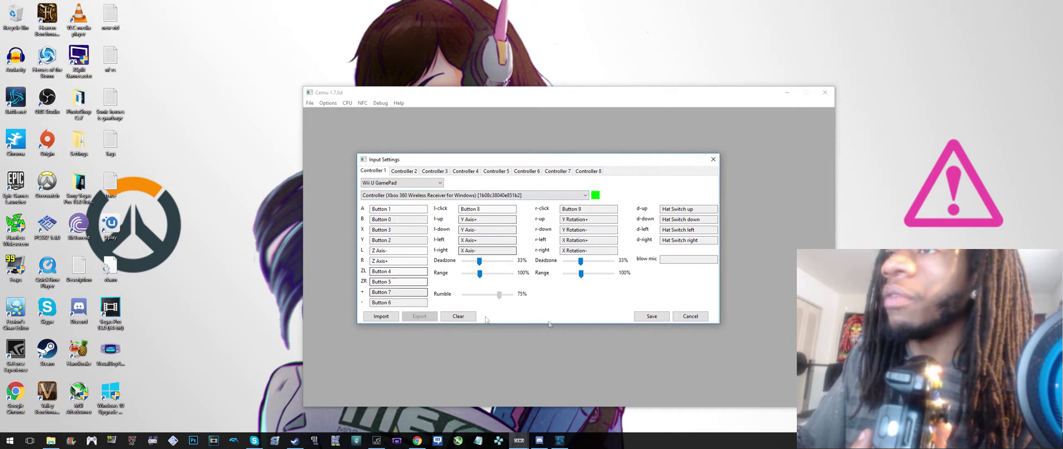
pyautogui.click(651, 318)
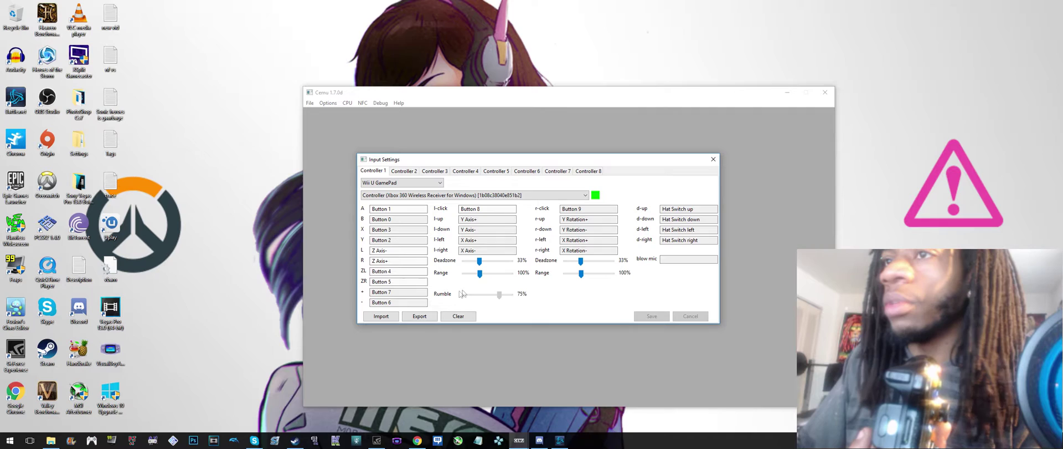
pyautogui.click(713, 159)
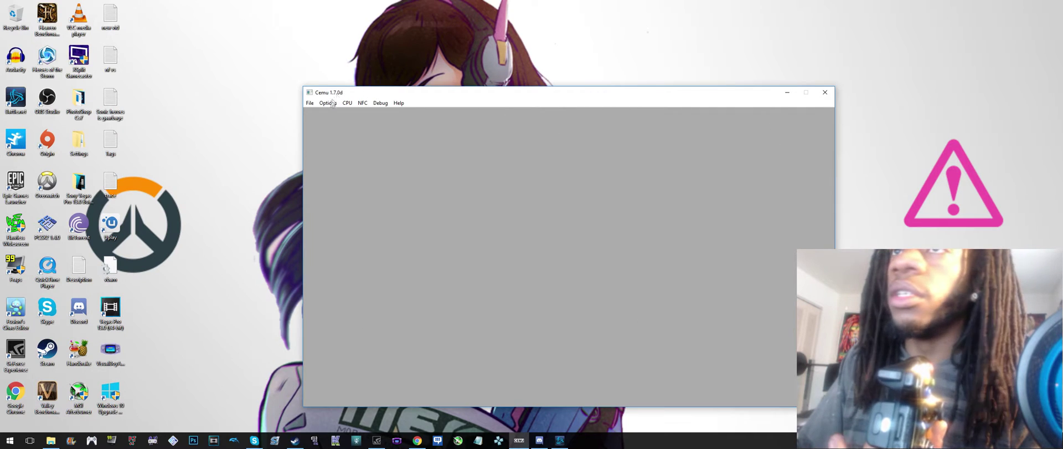
# - Load ShovelKnight.rpx from the Shovel Knight (USA) code folder and choose Start Game on the title screen
pyautogui.click(318, 108)
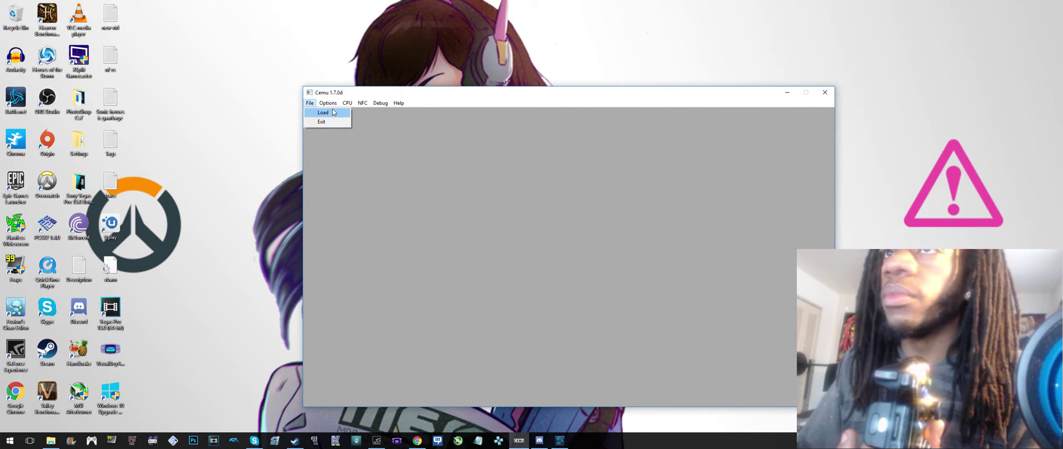
pyautogui.click(363, 121)
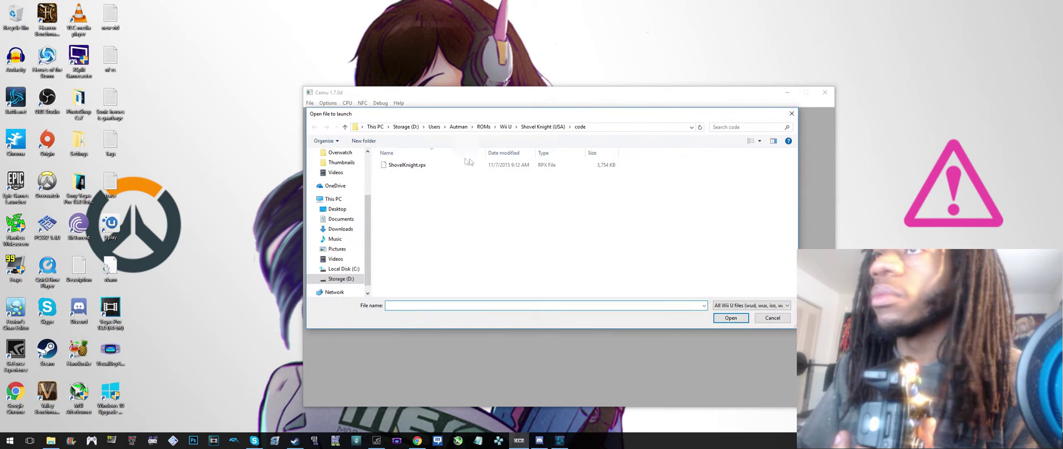
pyautogui.doubleClick(424, 166)
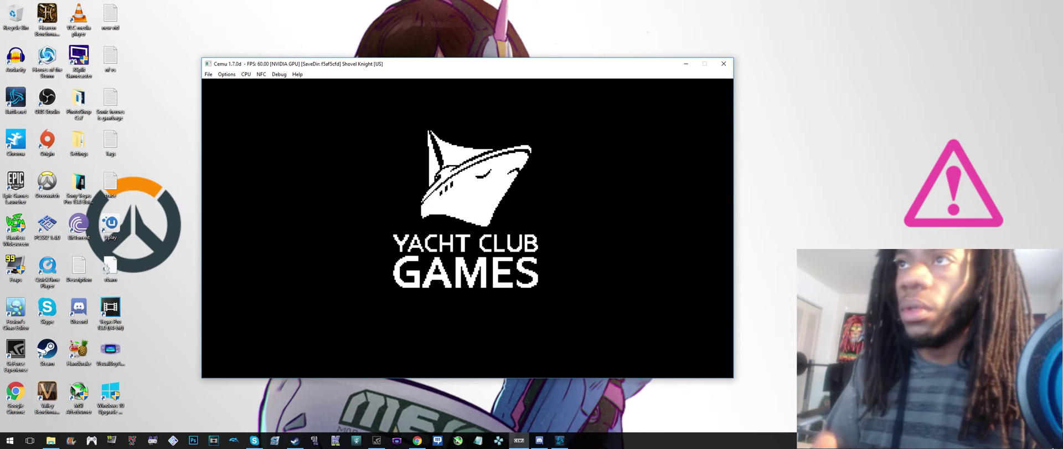
pyautogui.press('Down')
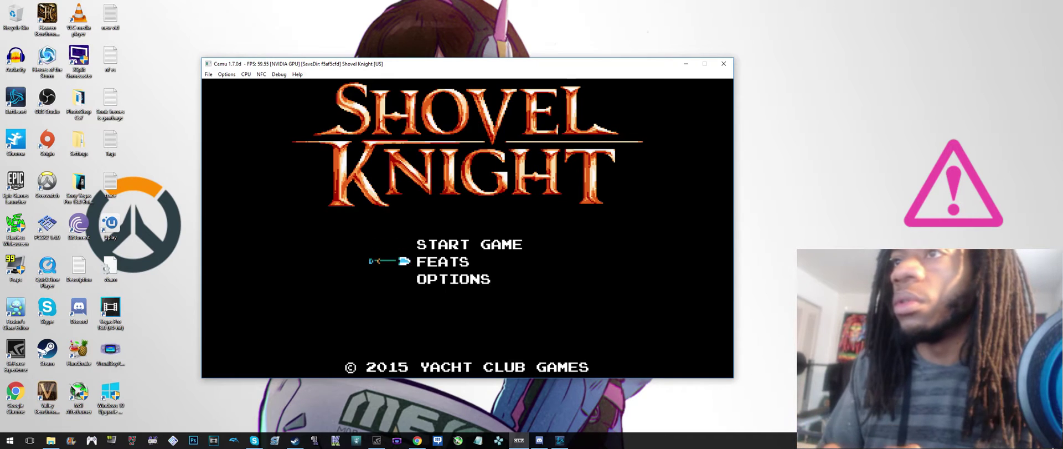
pyautogui.press('Up')
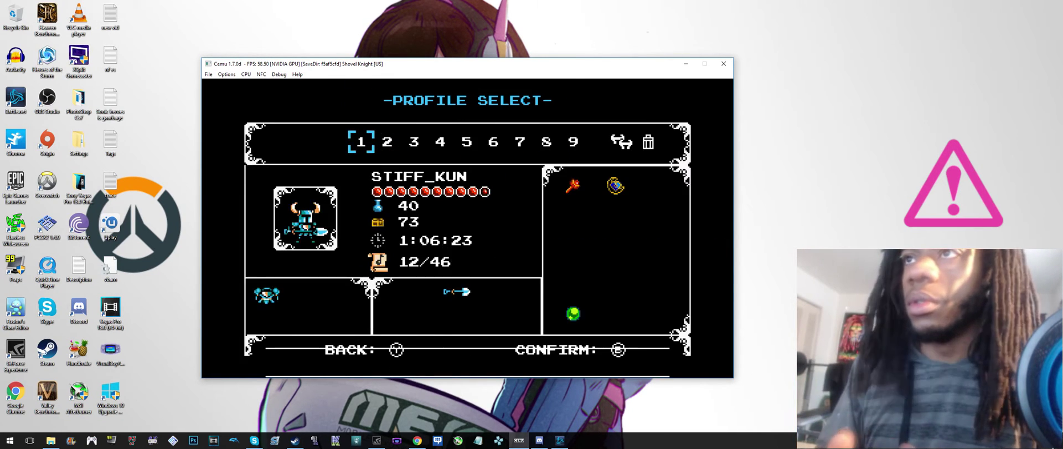
# - Test the directional controls by switching between profile slots 1 and 2, and load the saved game in slot 1
pyautogui.press('Right')
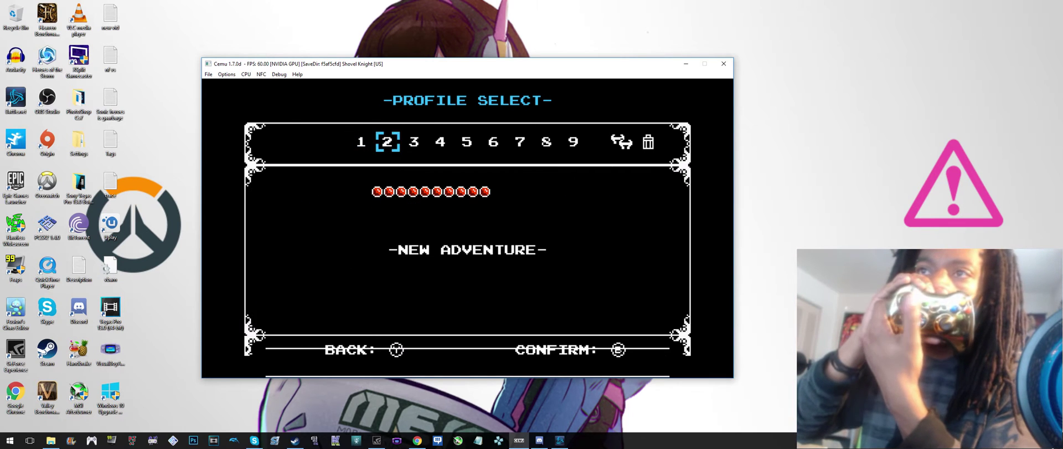
pyautogui.press('Left')
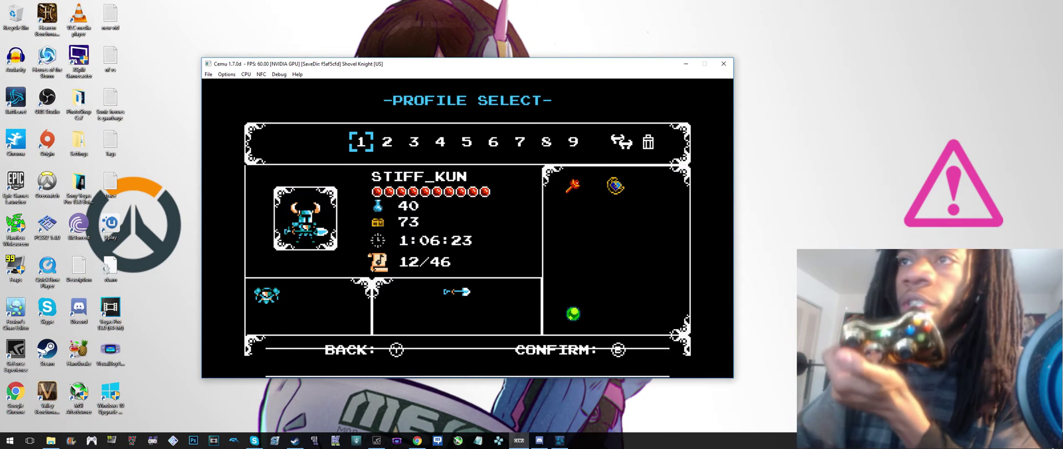
pyautogui.press('Right')
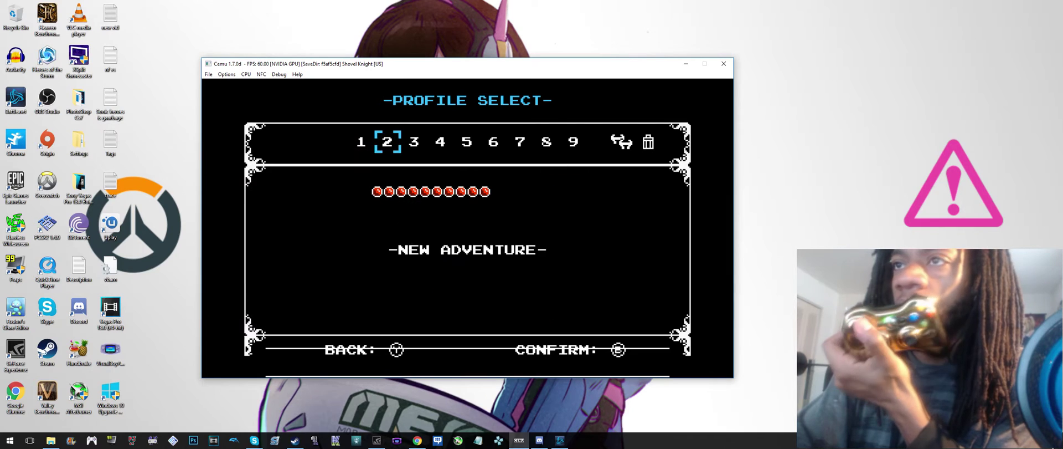
pyautogui.press('Left')
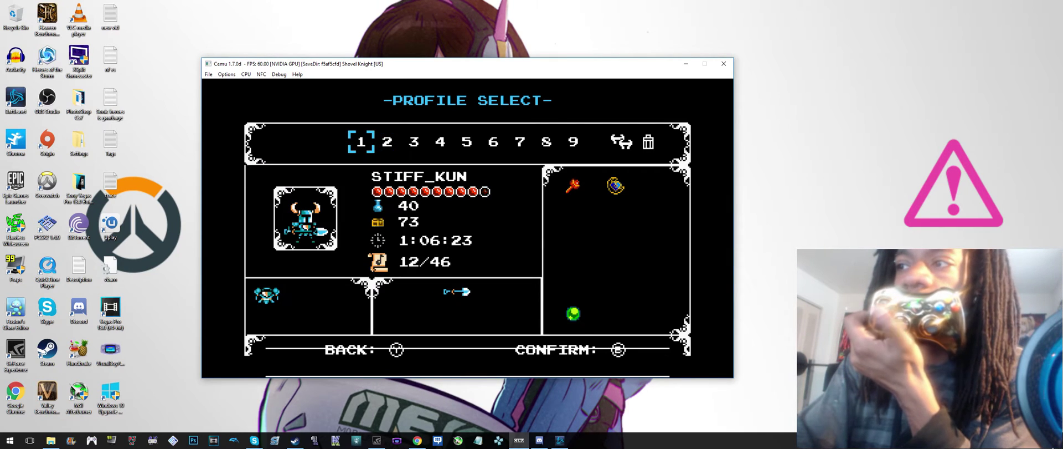
pyautogui.press('Left')
pyautogui.press('Left')
pyautogui.press('Right')
pyautogui.press('Right')
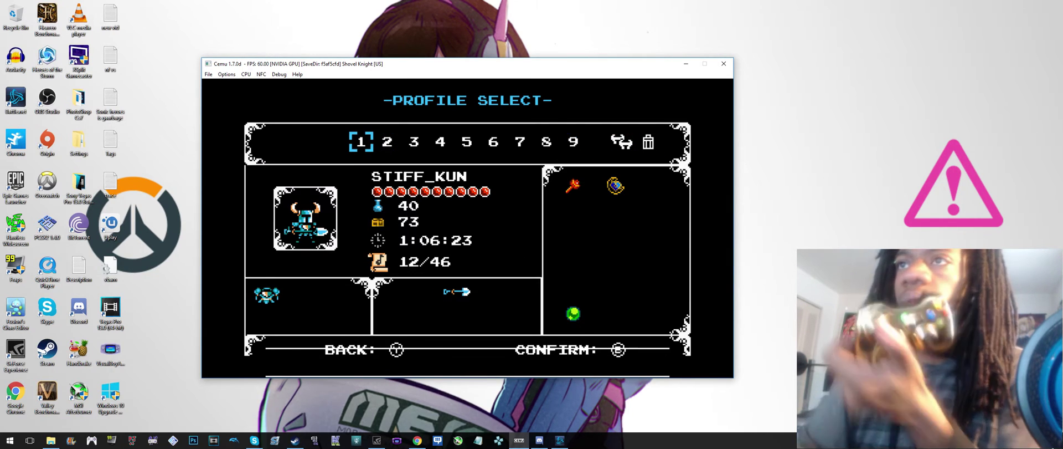
pyautogui.press('Return')
pyautogui.press('Return')
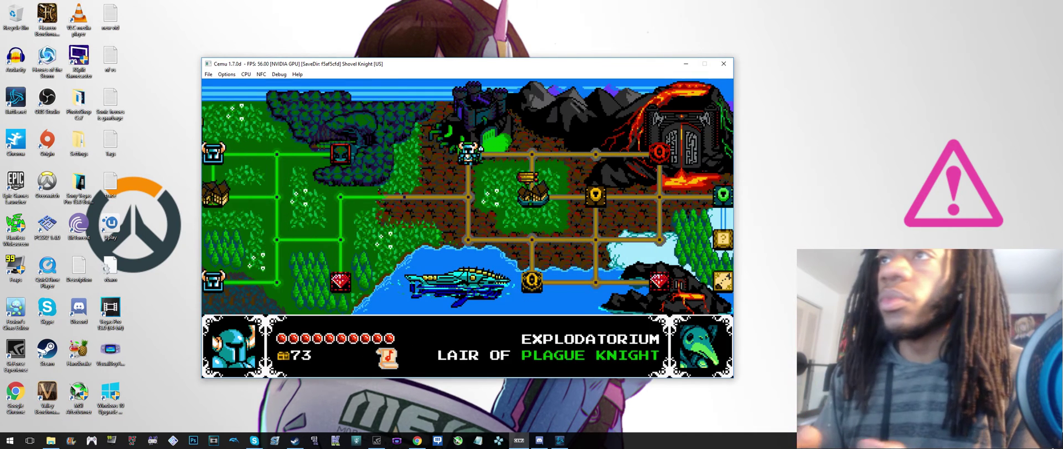
# - Travel down and right on the world map to the yellow-marked stage beside the submarine and enter it
pyautogui.press('Down')
pyautogui.press('Down')
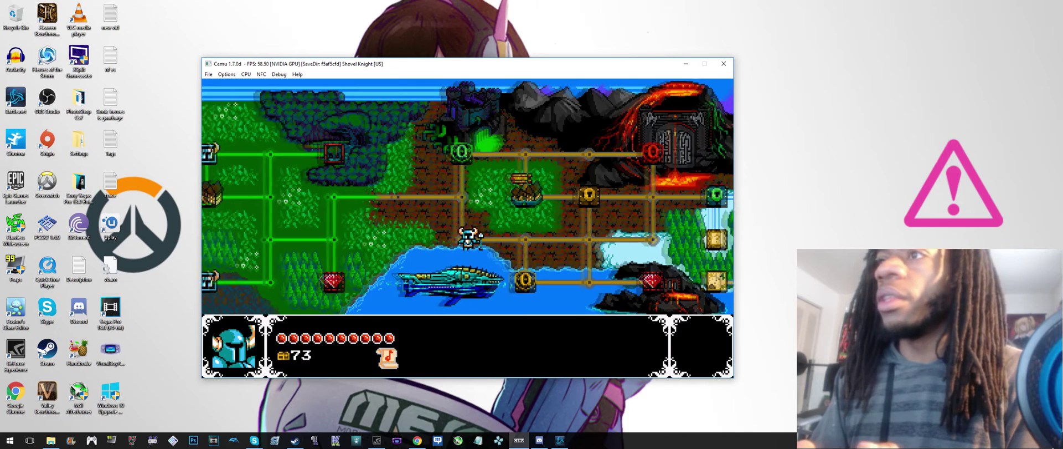
pyautogui.press('Right')
pyautogui.press('Return')
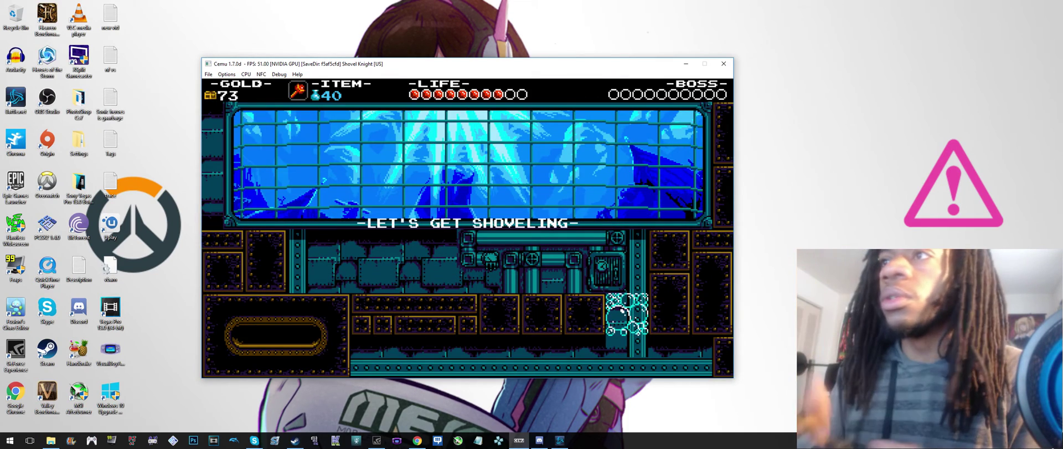
# - Test the controls in the stage by moving the knight rightward across the first room and jumping
pyautogui.press('Right')
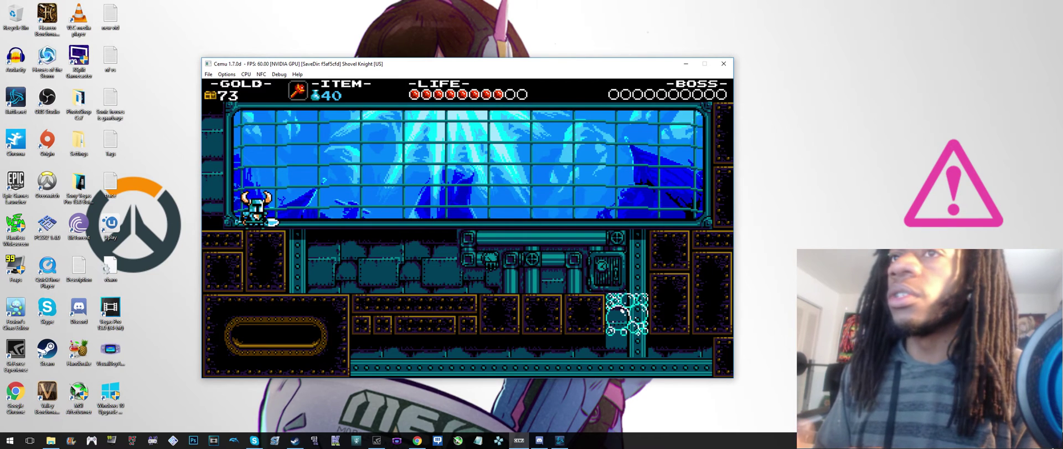
pyautogui.press('x')
pyautogui.press('Right')
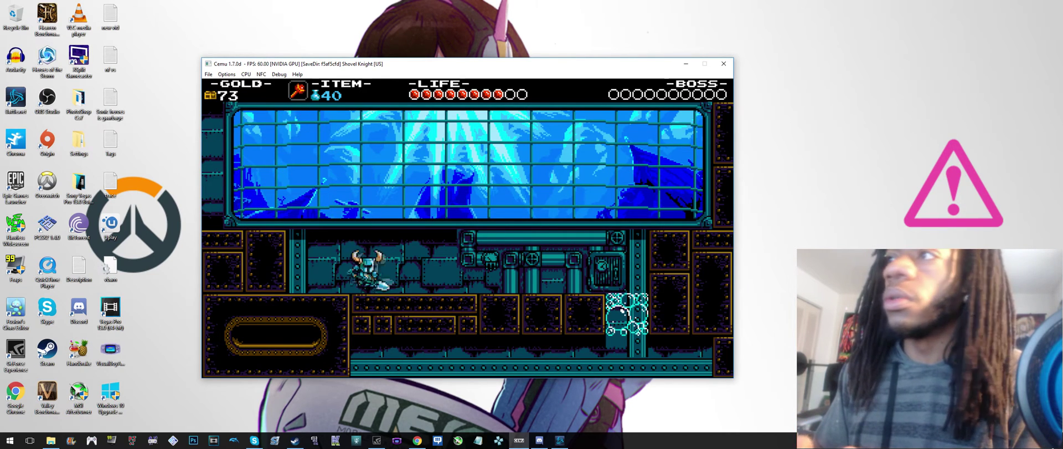
pyautogui.press('Right')
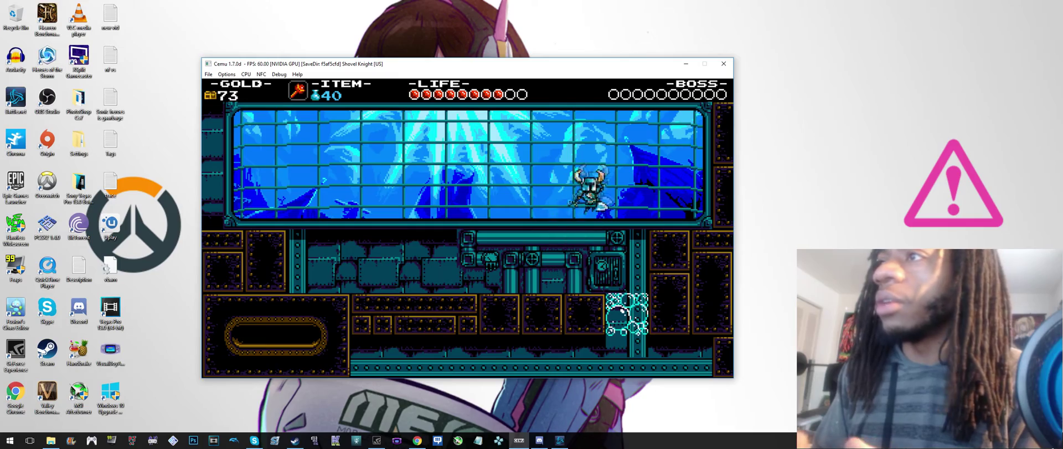